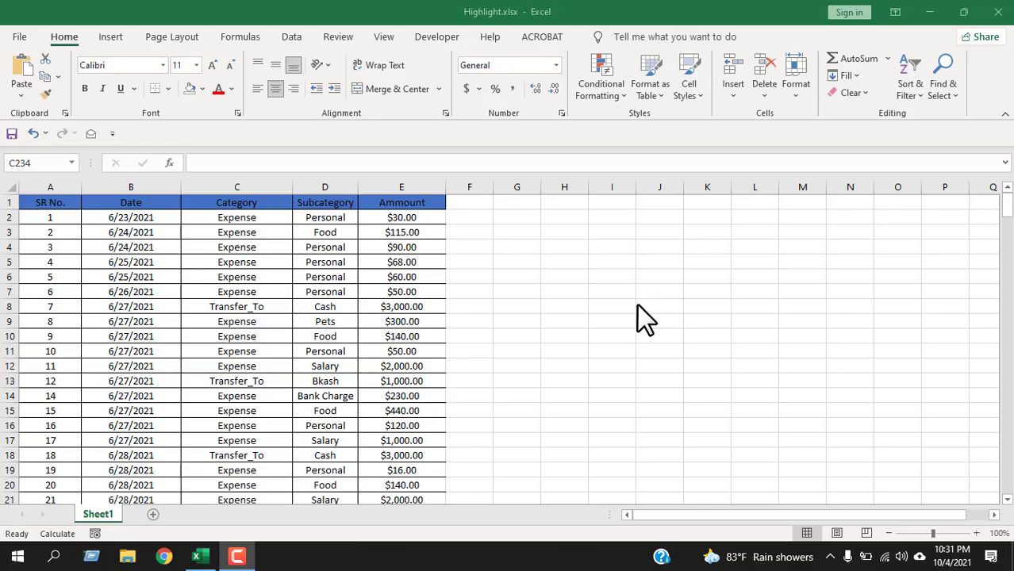
Select the entire sheet and clear the Locked option in Format Cells protection
{"action": "left_click", "coordinate": [11, 185]}
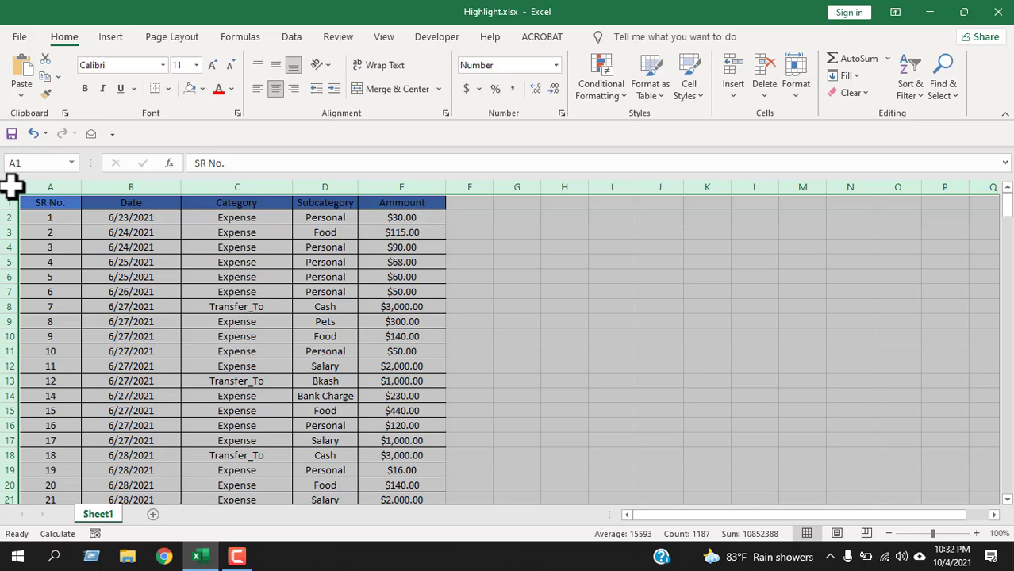
{"action": "right_click", "coordinate": [491, 277]}
{"action": "left_click", "coordinate": [554, 200]}
{"action": "left_click", "coordinate": [586, 48]}
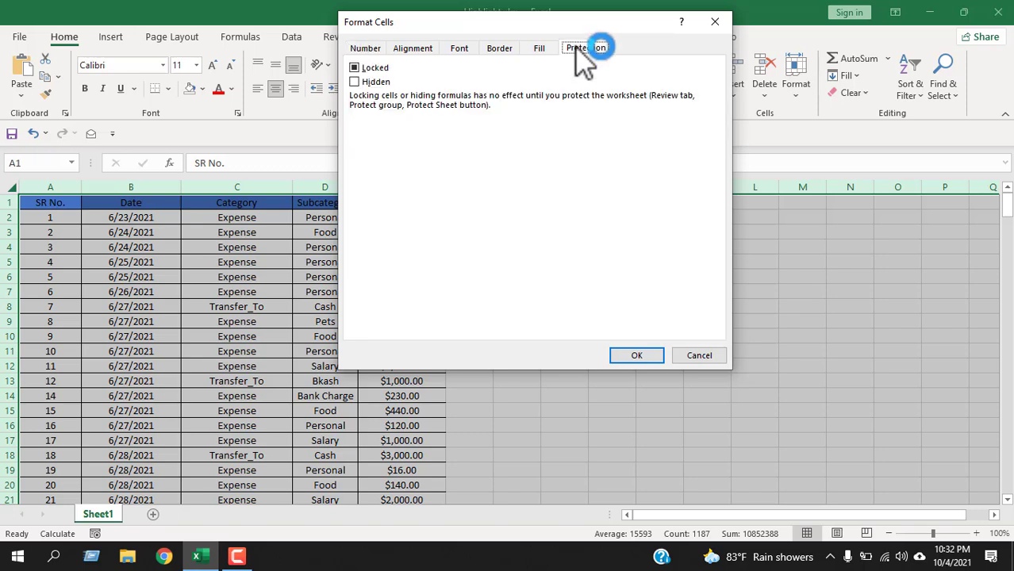
{"action": "left_click", "coordinate": [355, 68]}
Confirm the unlock, then select only the formula cells with Go To Special > Formulas
{"action": "left_click", "coordinate": [636, 357]}
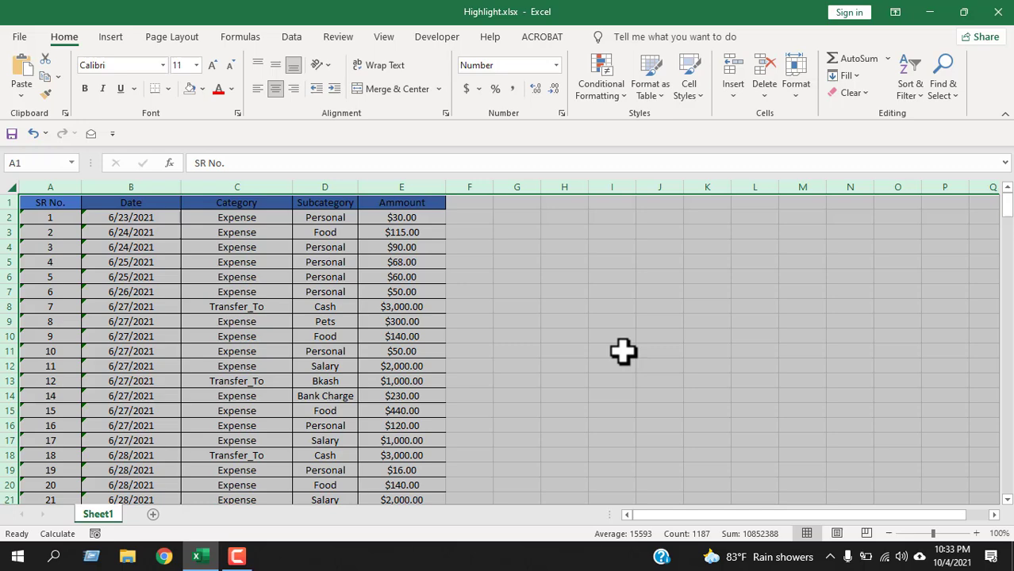
{"action": "left_click", "coordinate": [928, 77]}
{"action": "left_click", "coordinate": [916, 181]}
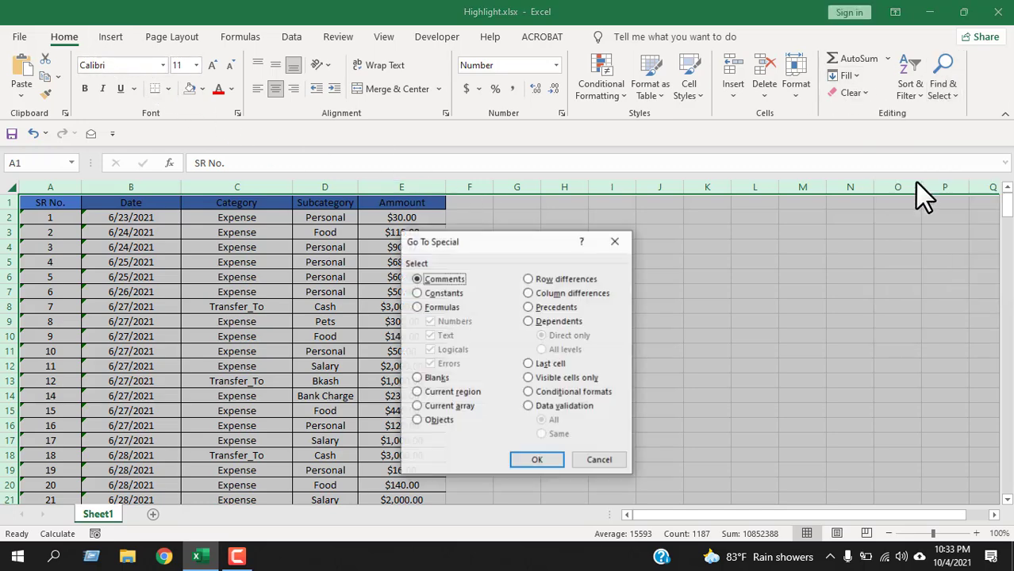
{"action": "left_click", "coordinate": [418, 310]}
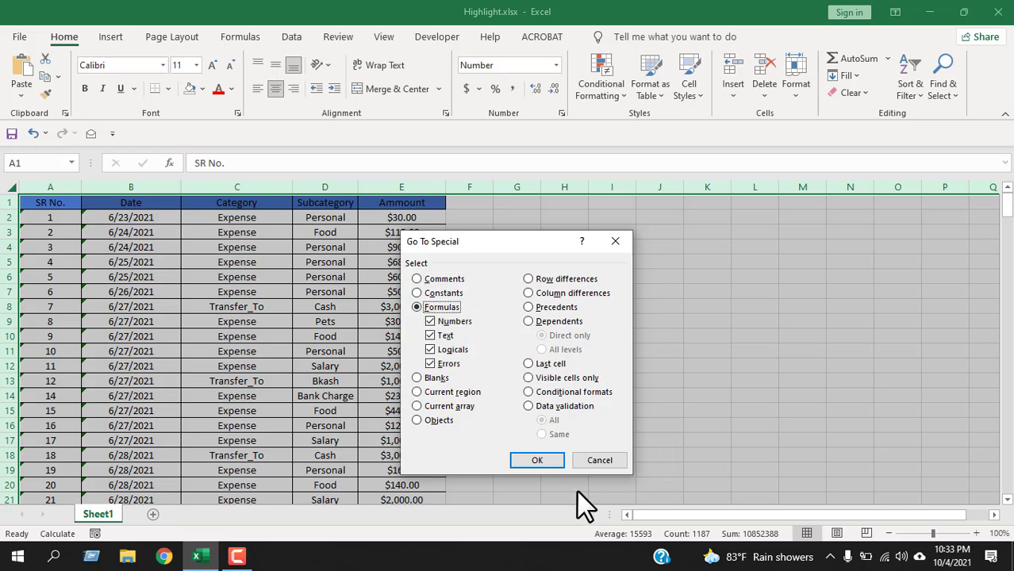
{"action": "left_click", "coordinate": [536, 461]}
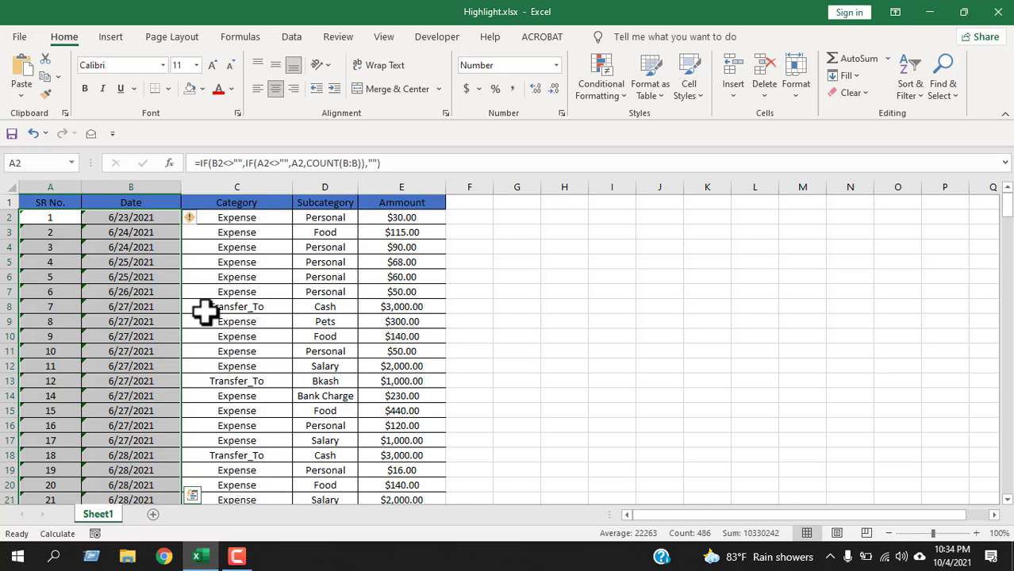
Mark the selected SR No. and Date formula cells as Locked and Hidden
{"action": "right_click", "coordinate": [119, 262]}
{"action": "left_click", "coordinate": [194, 460]}
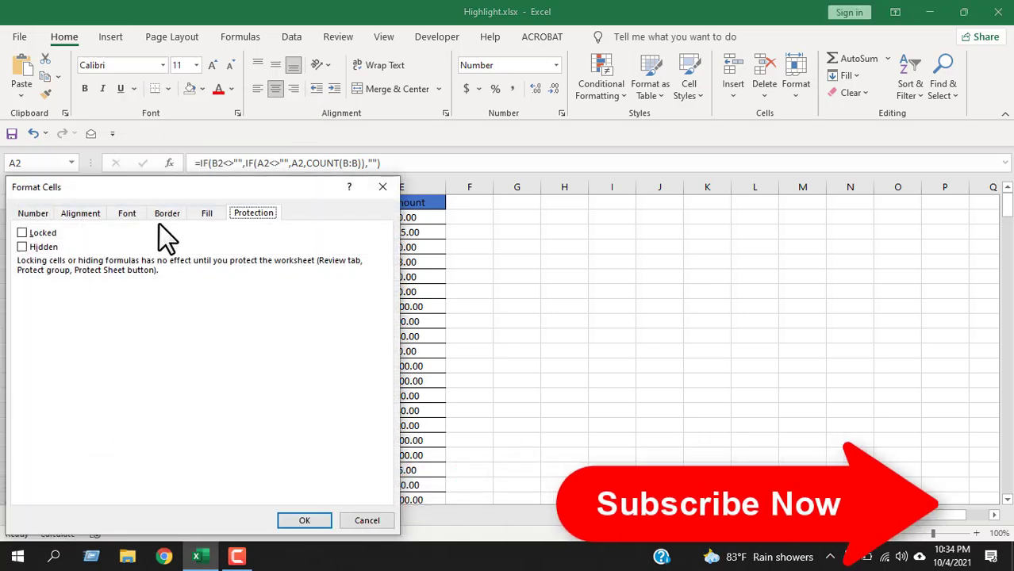
{"action": "left_click", "coordinate": [24, 233]}
{"action": "left_click", "coordinate": [19, 248]}
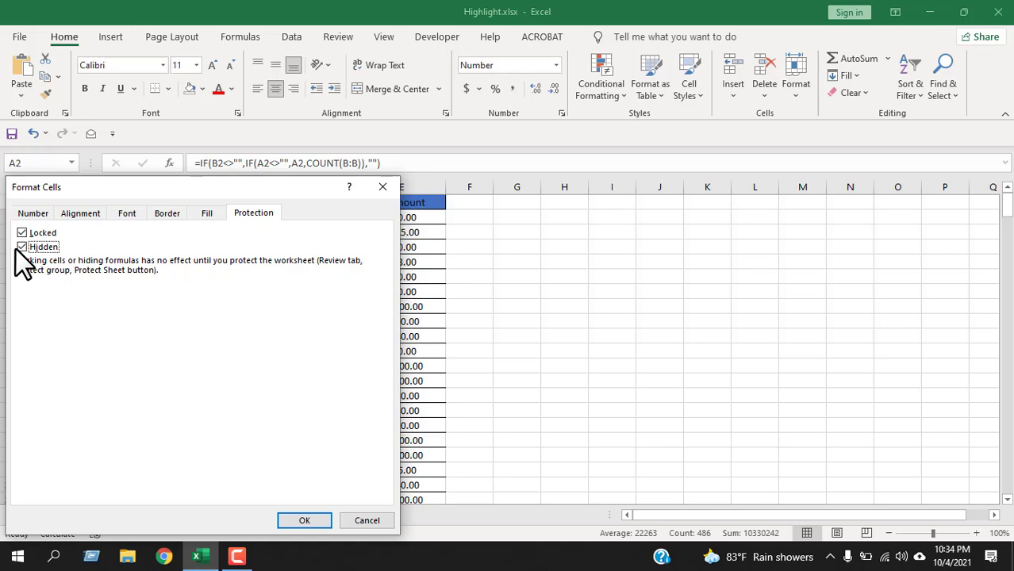
{"action": "left_click", "coordinate": [304, 520]}
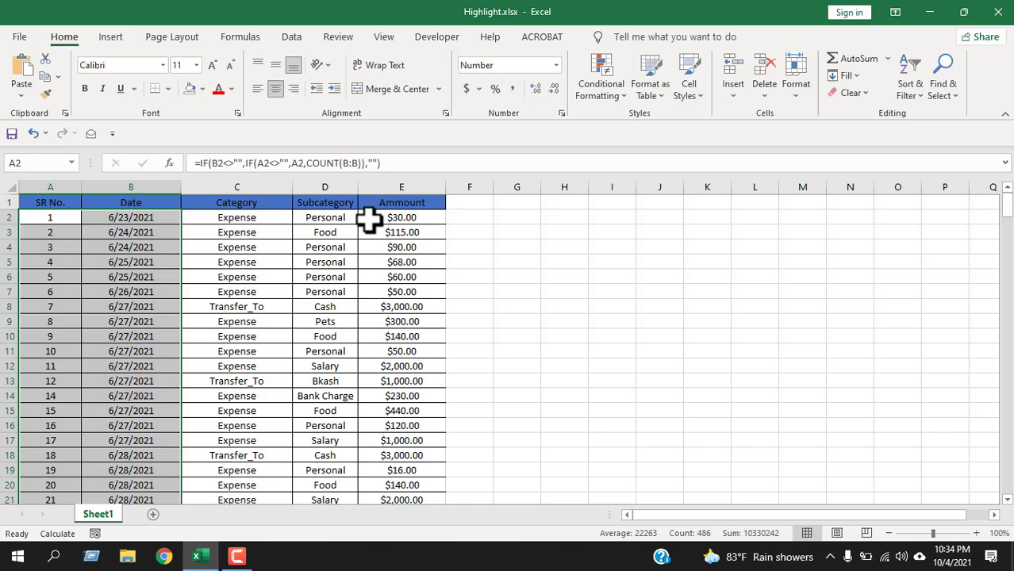
{"action": "left_click", "coordinate": [338, 37]}
Protect Sheet1 with a password, entering it and confirming it
{"action": "left_click", "coordinate": [587, 89]}
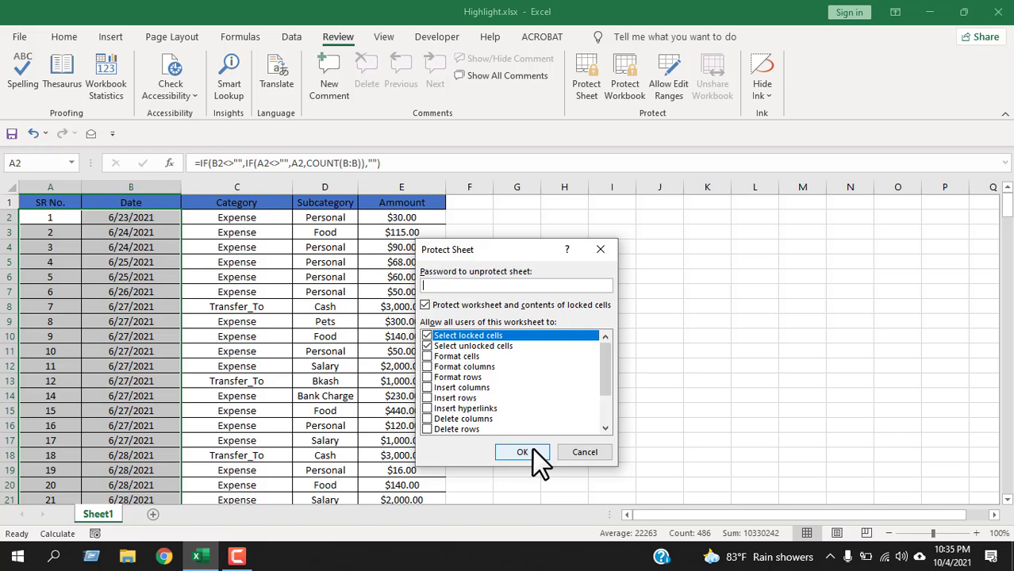
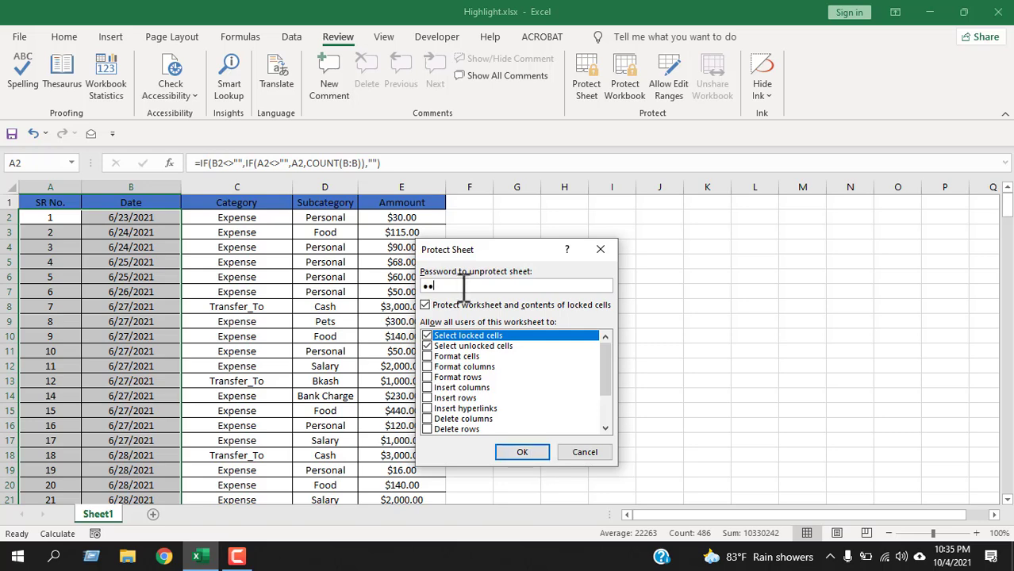
{"action": "left_click", "coordinate": [526, 448]}
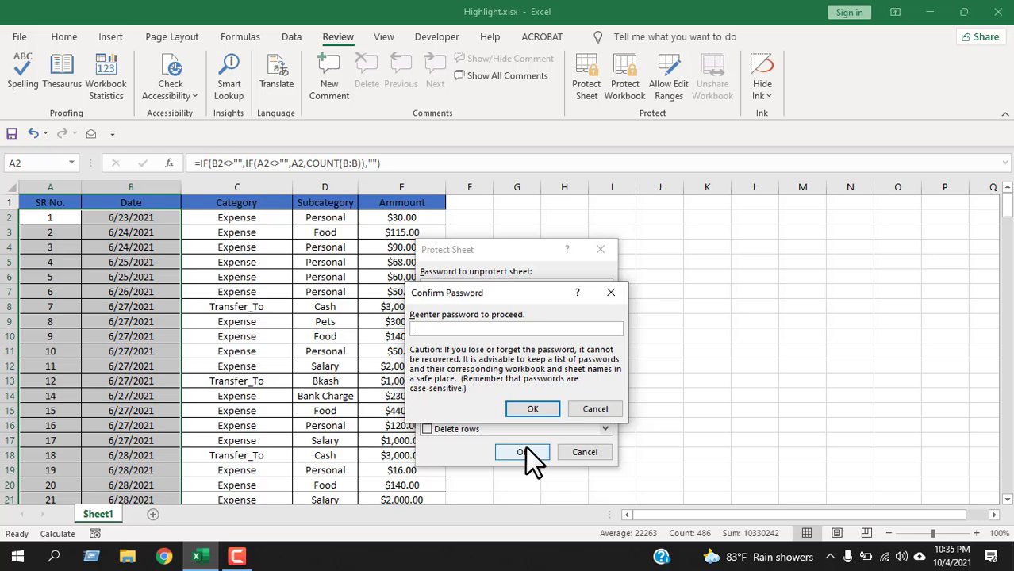
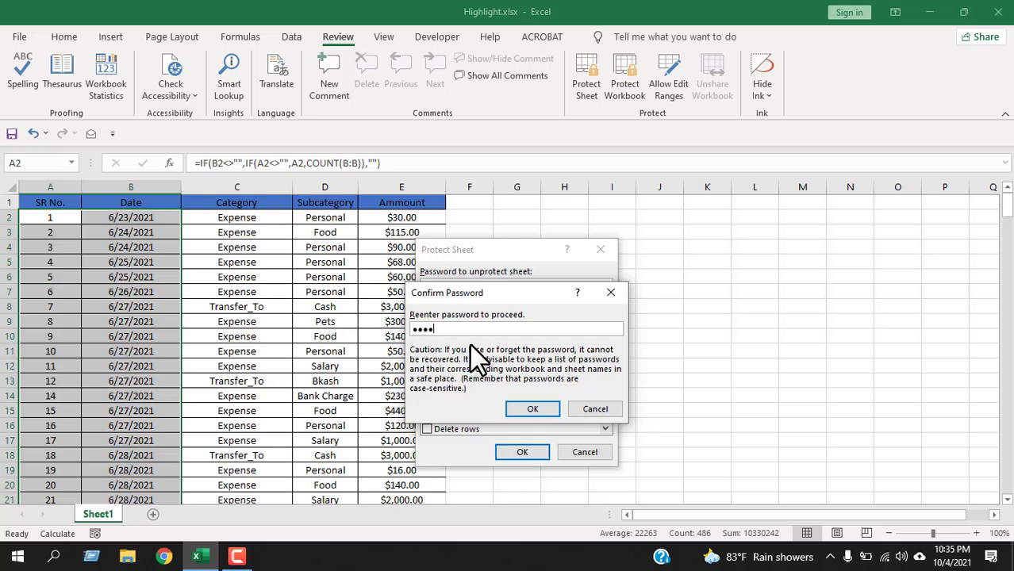
{"action": "left_click", "coordinate": [532, 410]}
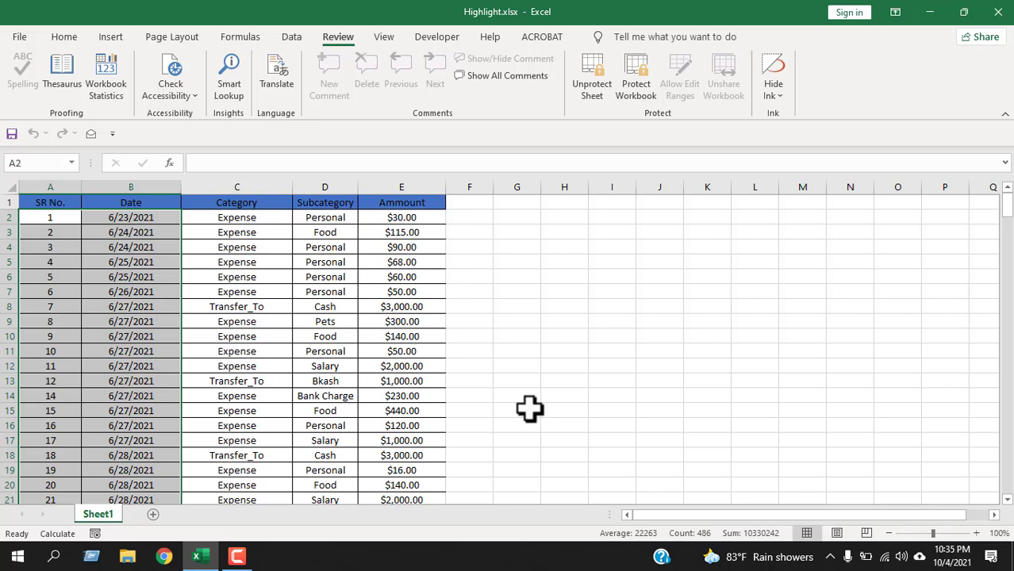
Try editing the Date formula in B3 and dismiss the protected-sheet warning
{"action": "left_click", "coordinate": [125, 233]}
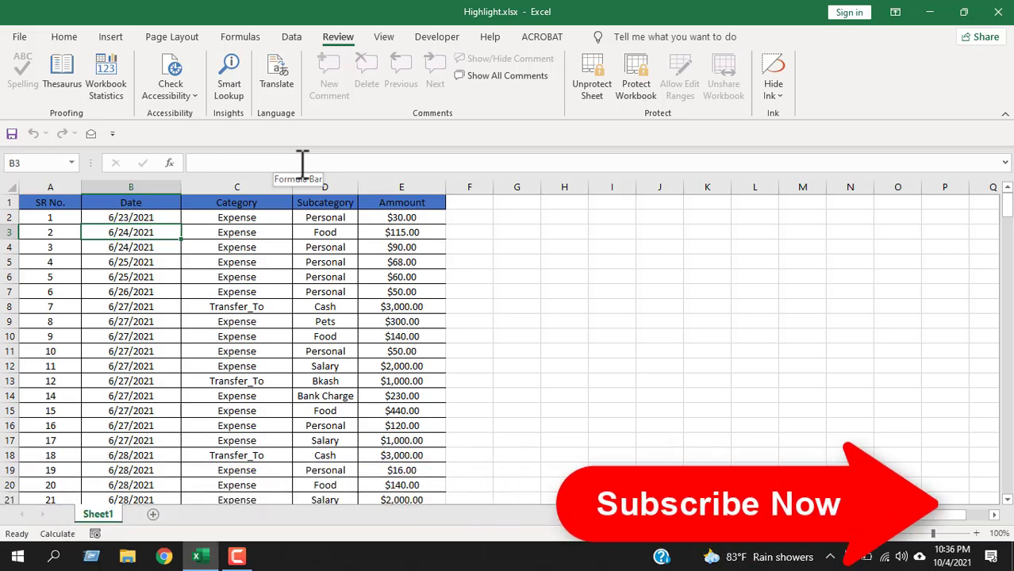
{"action": "double_click", "coordinate": [165, 239]}
{"action": "left_click", "coordinate": [514, 319]}
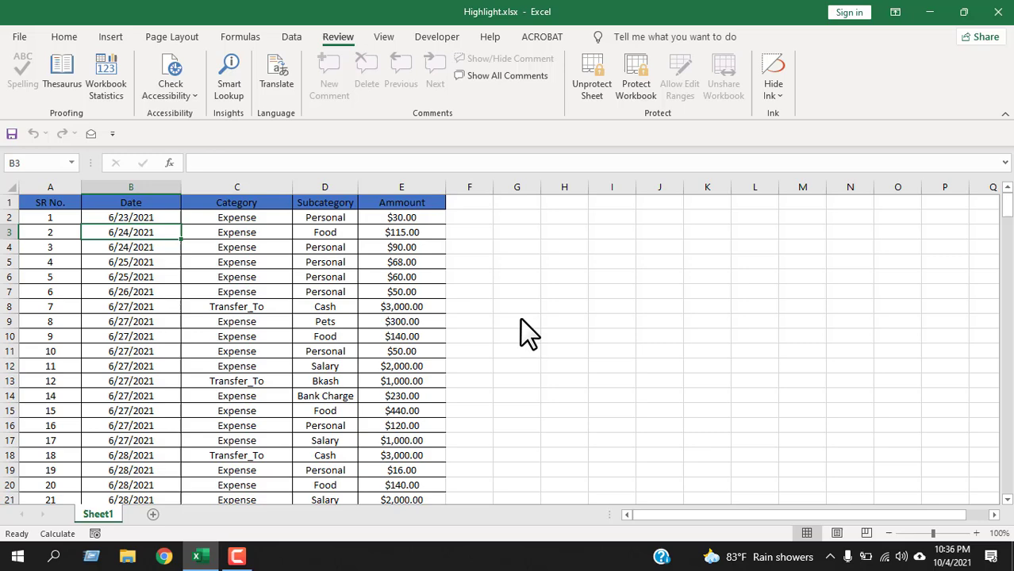
Scroll down to the last expense records, ending at SR No. 241 on 8/31/2021
{"action": "scroll", "coordinate": [236, 313], "scroll_direction": "down", "scroll_amount": 15}
{"action": "scroll", "coordinate": [235, 313], "scroll_direction": "down", "scroll_amount": 6}
{"action": "scroll", "coordinate": [236, 313], "scroll_direction": "down", "scroll_amount": 12}
{"action": "scroll", "coordinate": [236, 314], "scroll_direction": "down", "scroll_amount": 8}
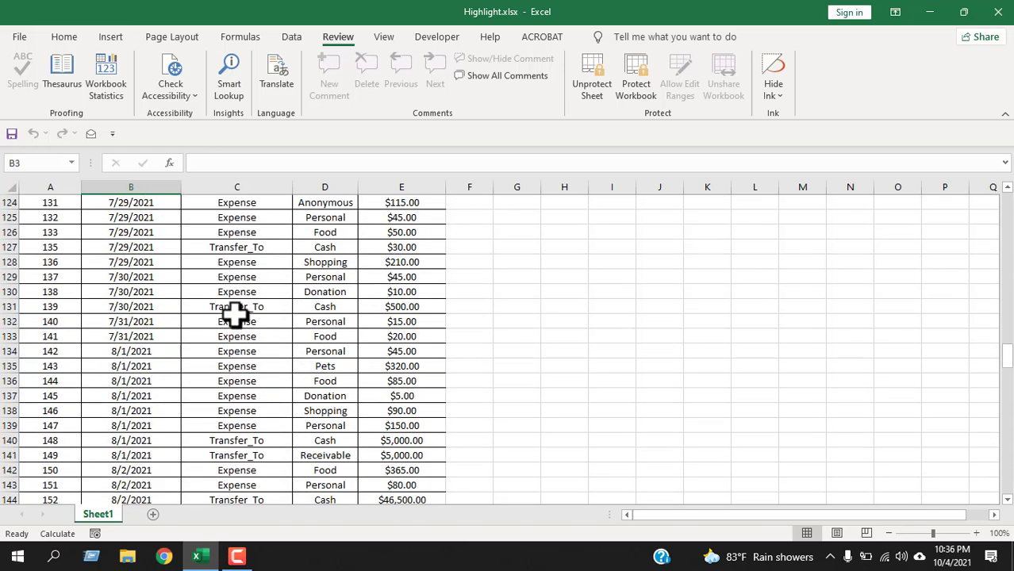
{"action": "scroll", "coordinate": [236, 314], "scroll_direction": "down", "scroll_amount": 13}
{"action": "scroll", "coordinate": [235, 314], "scroll_direction": "down", "scroll_amount": 12}
{"action": "scroll", "coordinate": [235, 315], "scroll_direction": "down", "scroll_amount": 10}
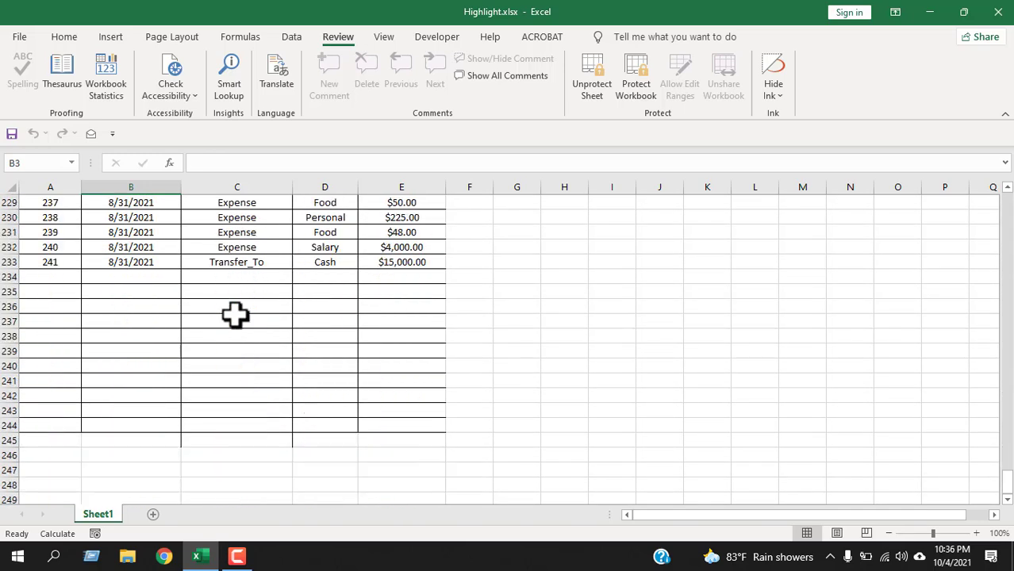
Enter Expense in C234, auto-filling SR No. 233 and date 10/4/2021
{"action": "left_click", "coordinate": [226, 276]}
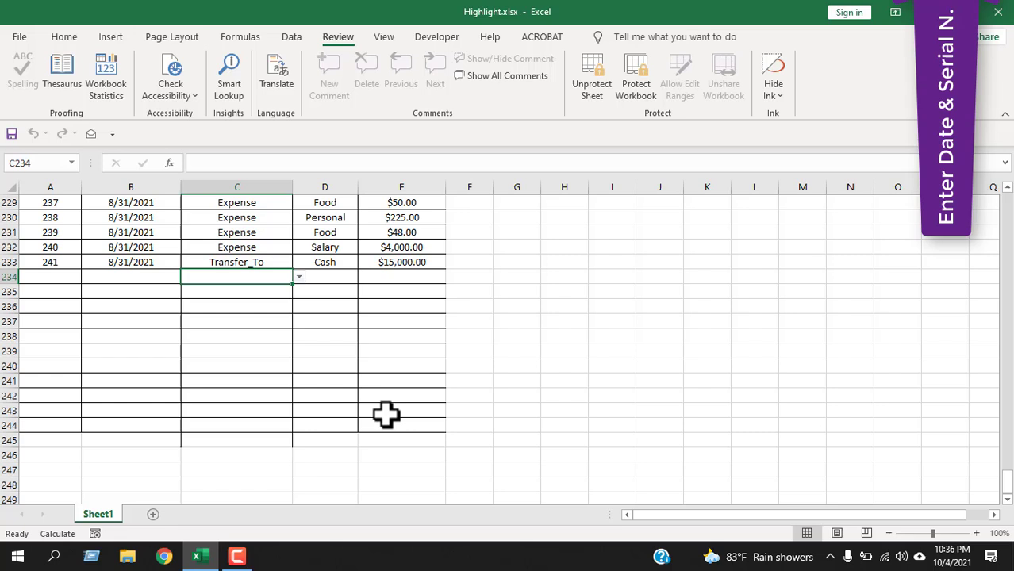
{"action": "type", "text": "E"}
{"action": "key", "text": "Tab"}
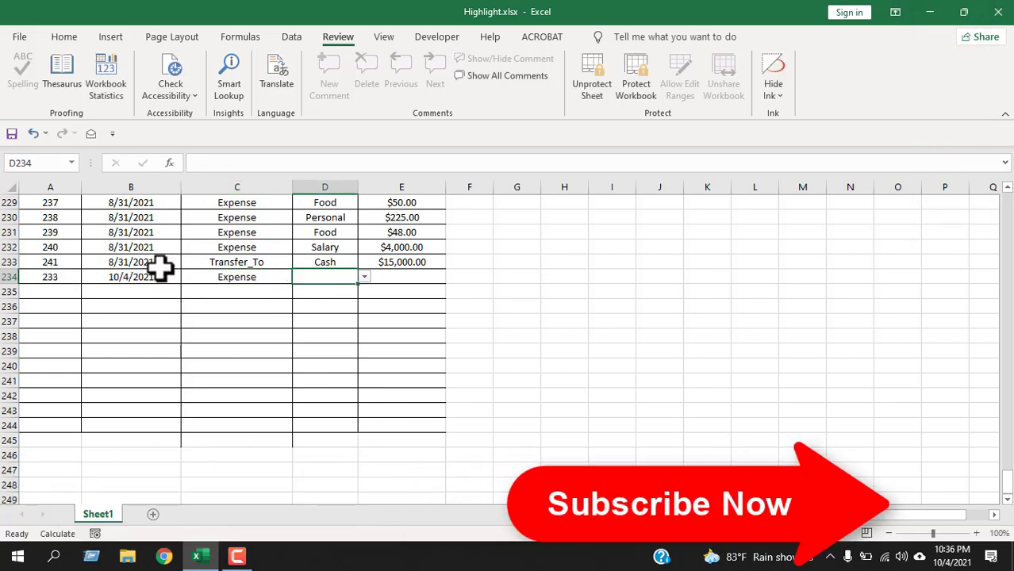
Try editing the auto-filled date in B234 and dismiss the protection warning
{"action": "left_click", "coordinate": [162, 274]}
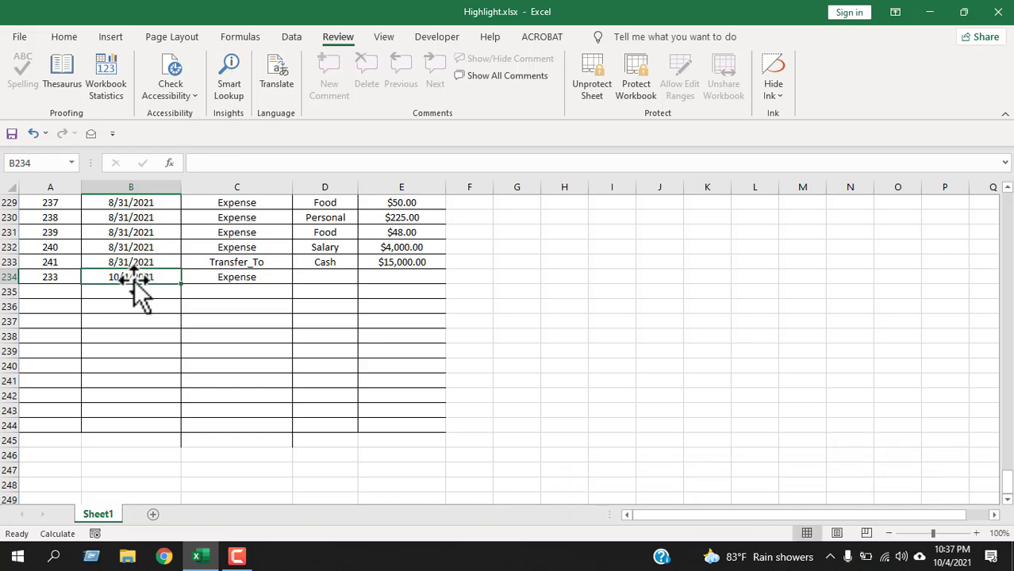
{"action": "double_click", "coordinate": [135, 282]}
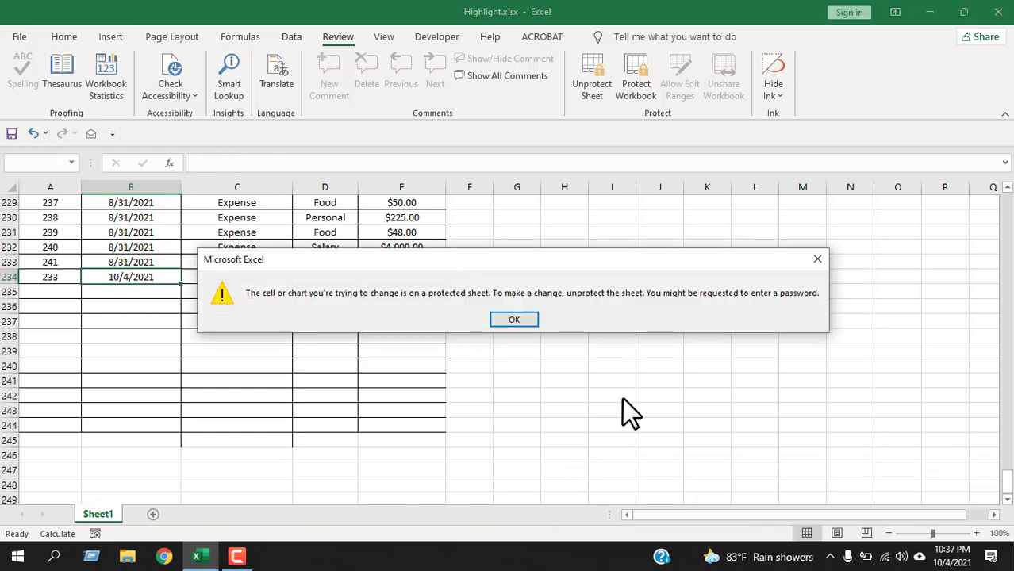
{"action": "left_click", "coordinate": [513, 319]}
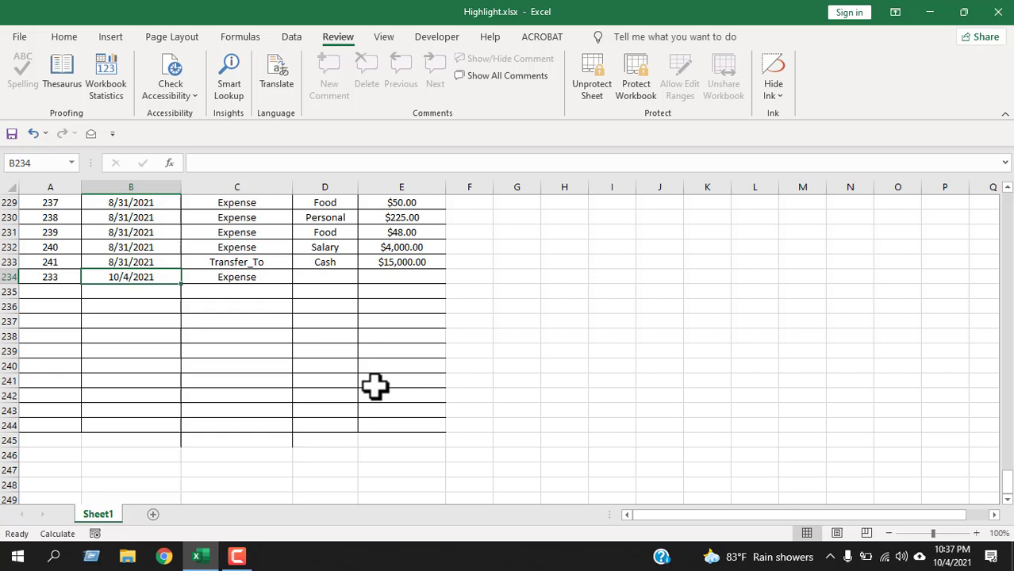